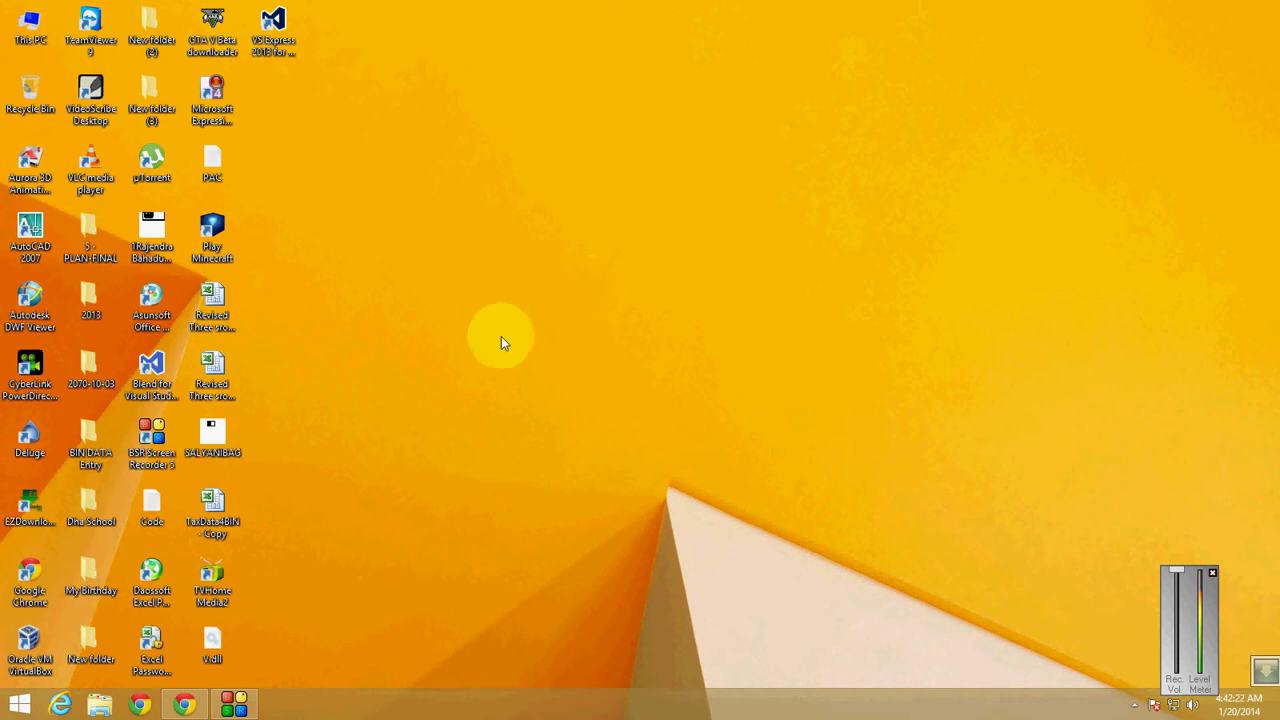
click(20, 706)
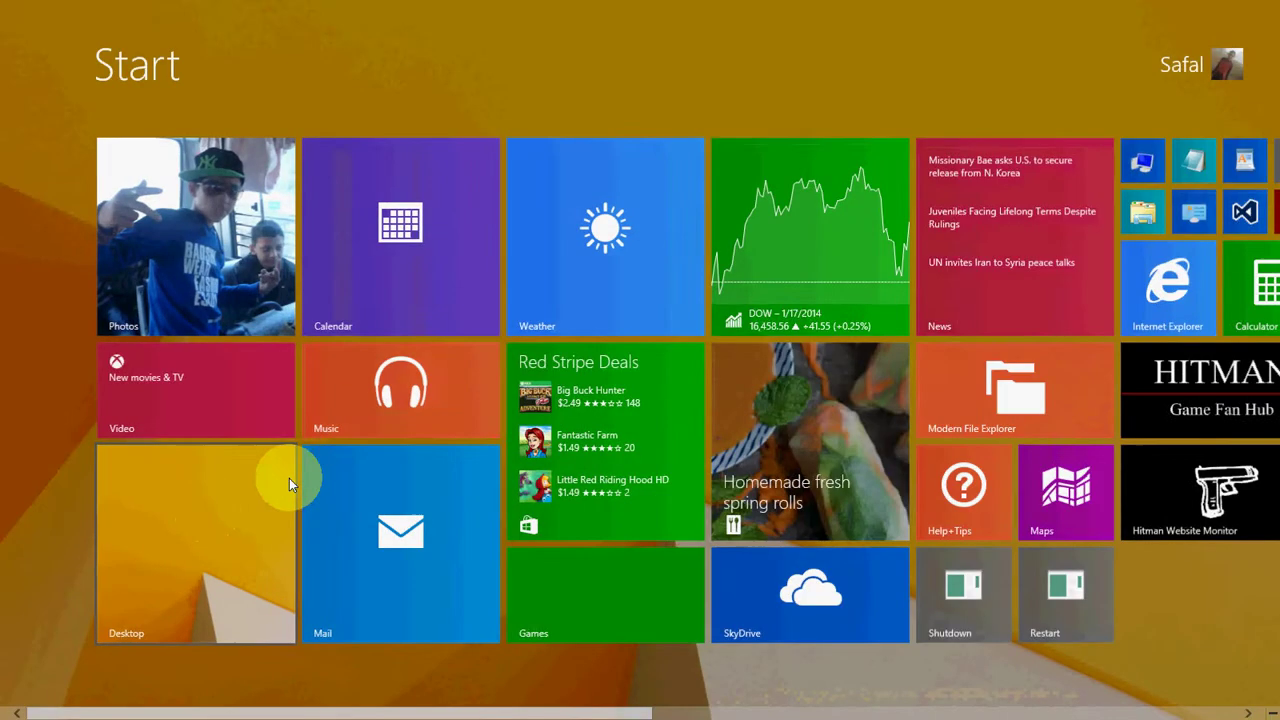
click(383, 413)
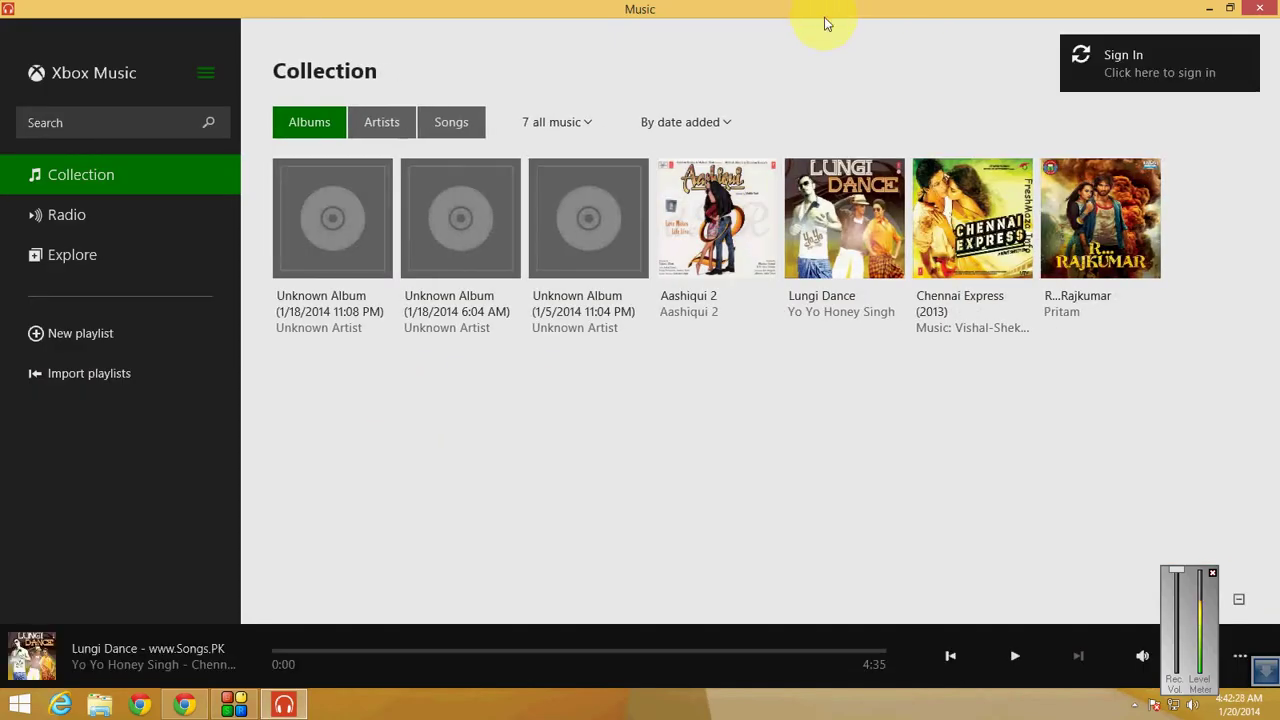
drag(818, 22, 633, 45)
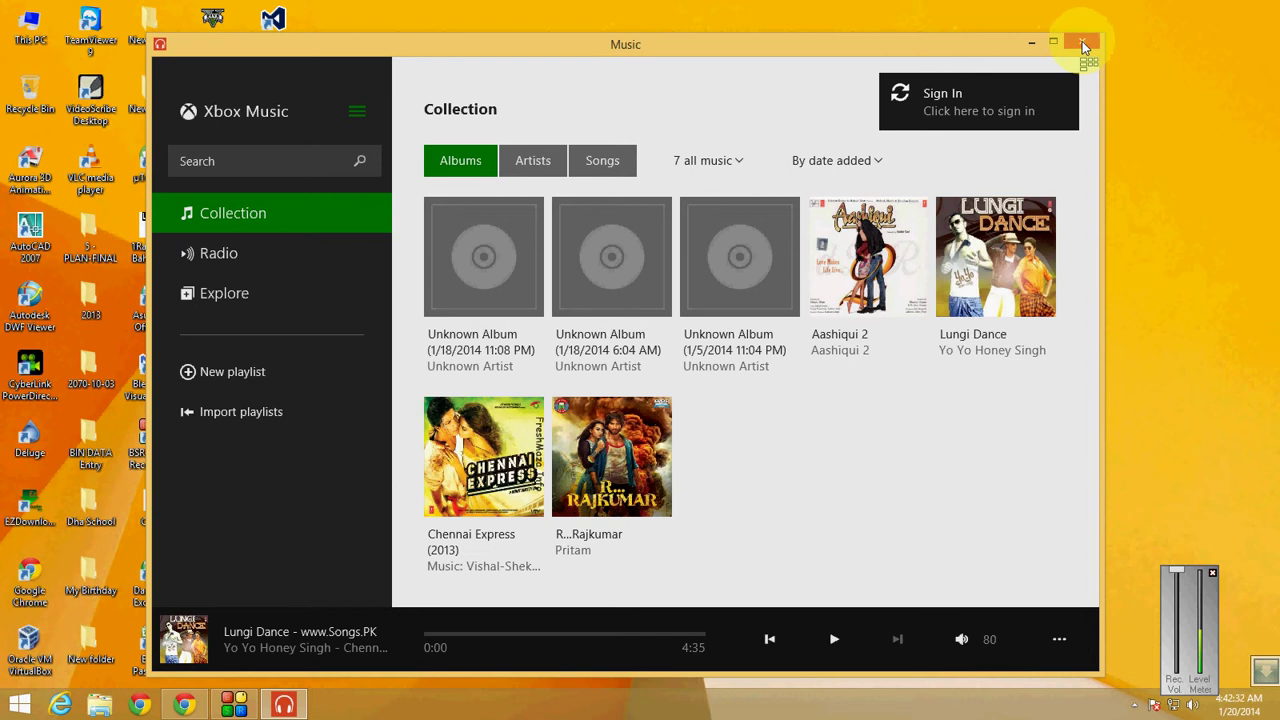
click(1082, 41)
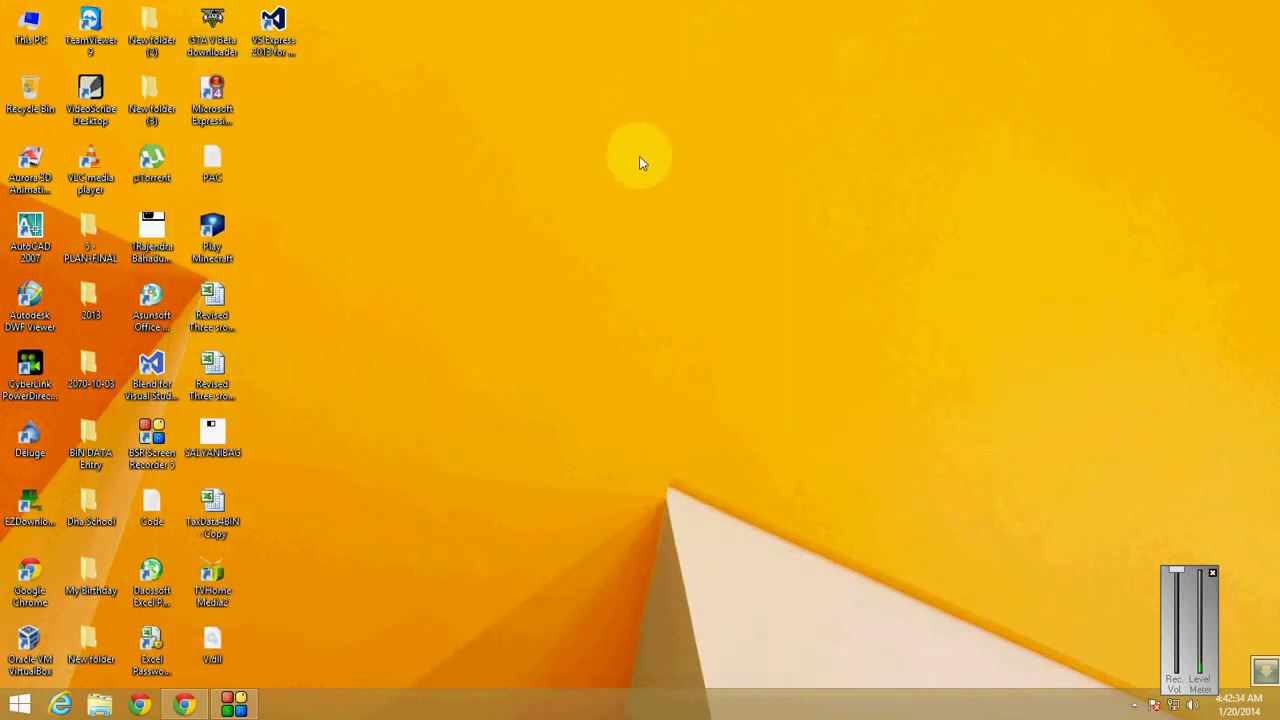
Launch Modern File Explorer from the Start screen and drag it into a desktop window
key(super)
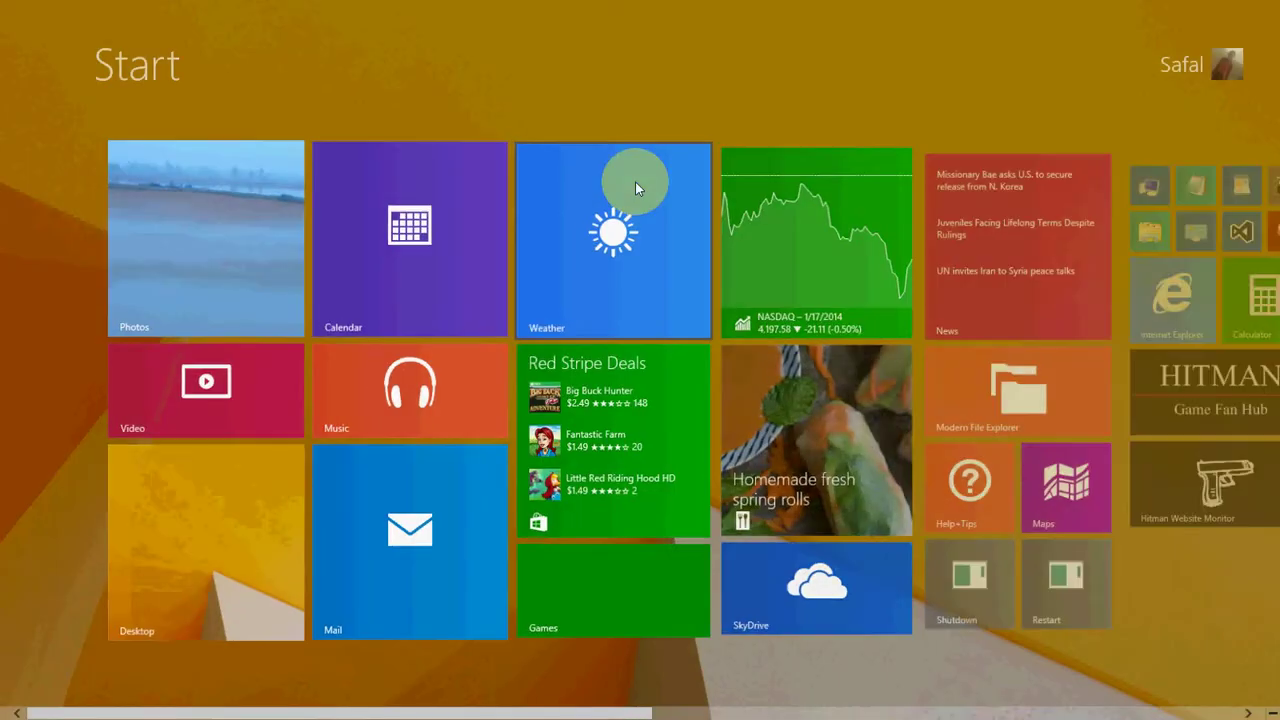
click(995, 375)
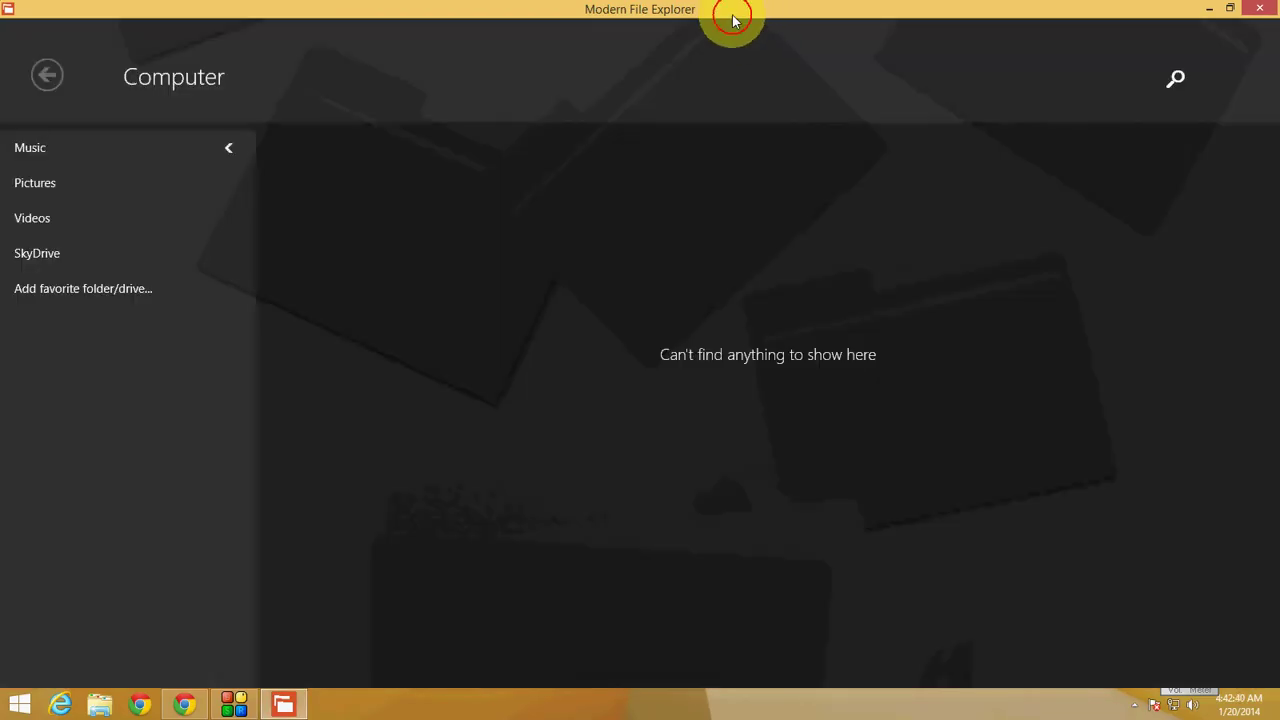
drag(733, 19, 632, 60)
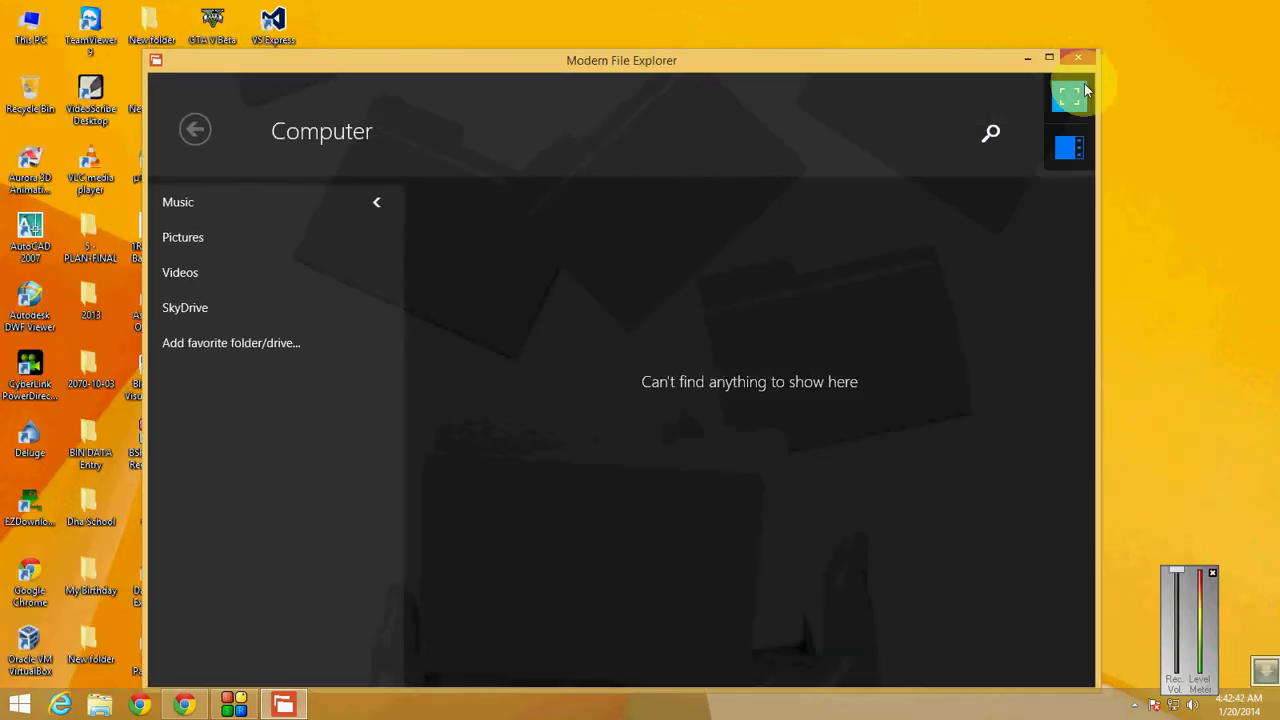
Check the charms clock, switch File Explorer to full screen, then restore windowed mode
key(super+c)
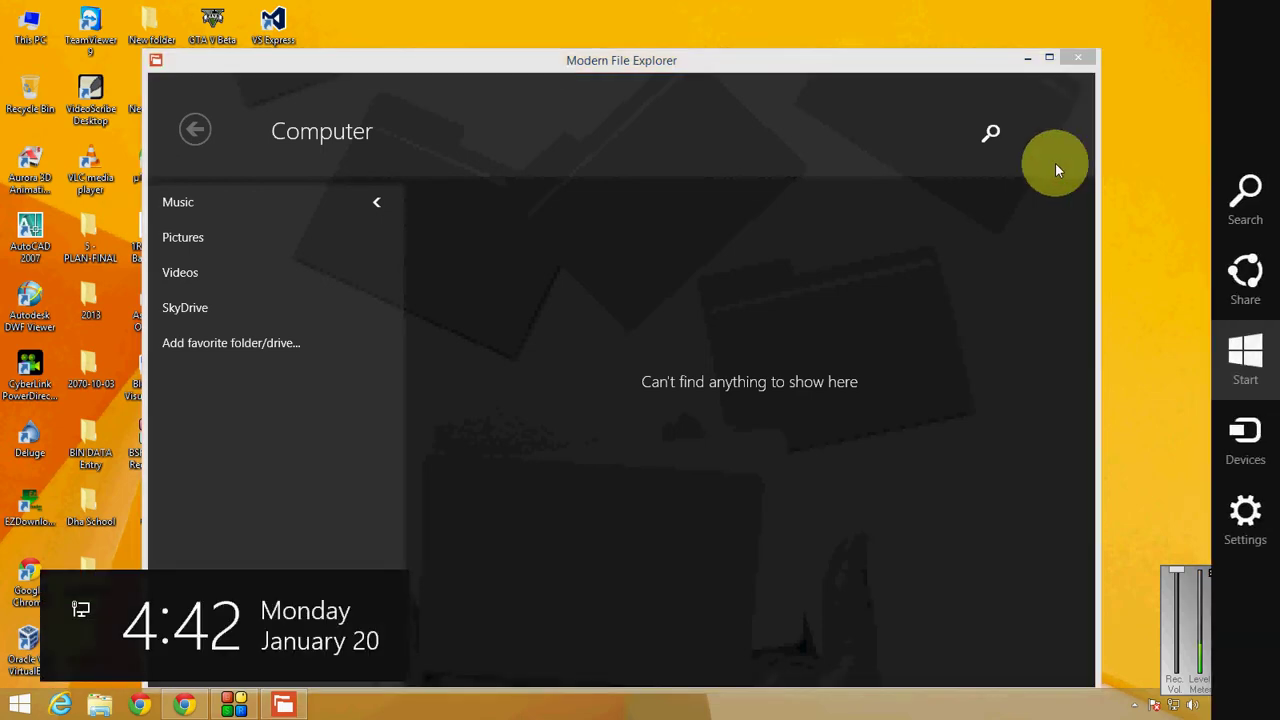
click(1055, 163)
click(1049, 57)
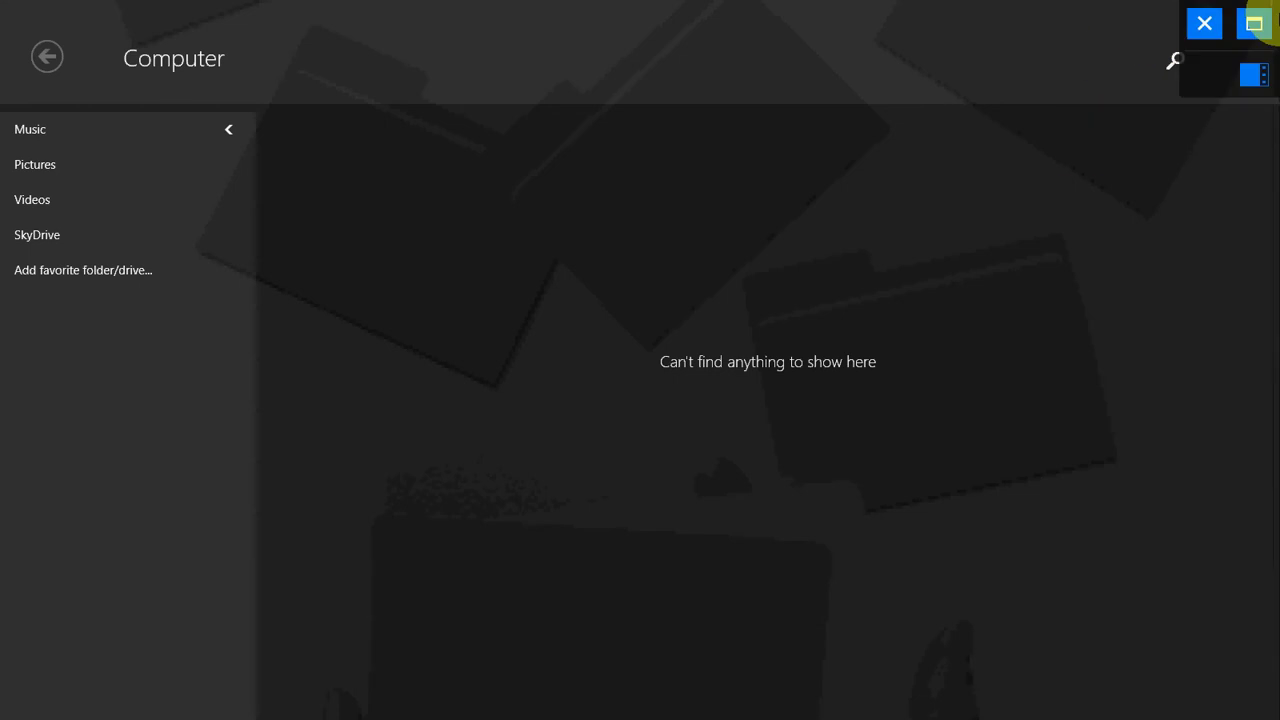
click(1255, 22)
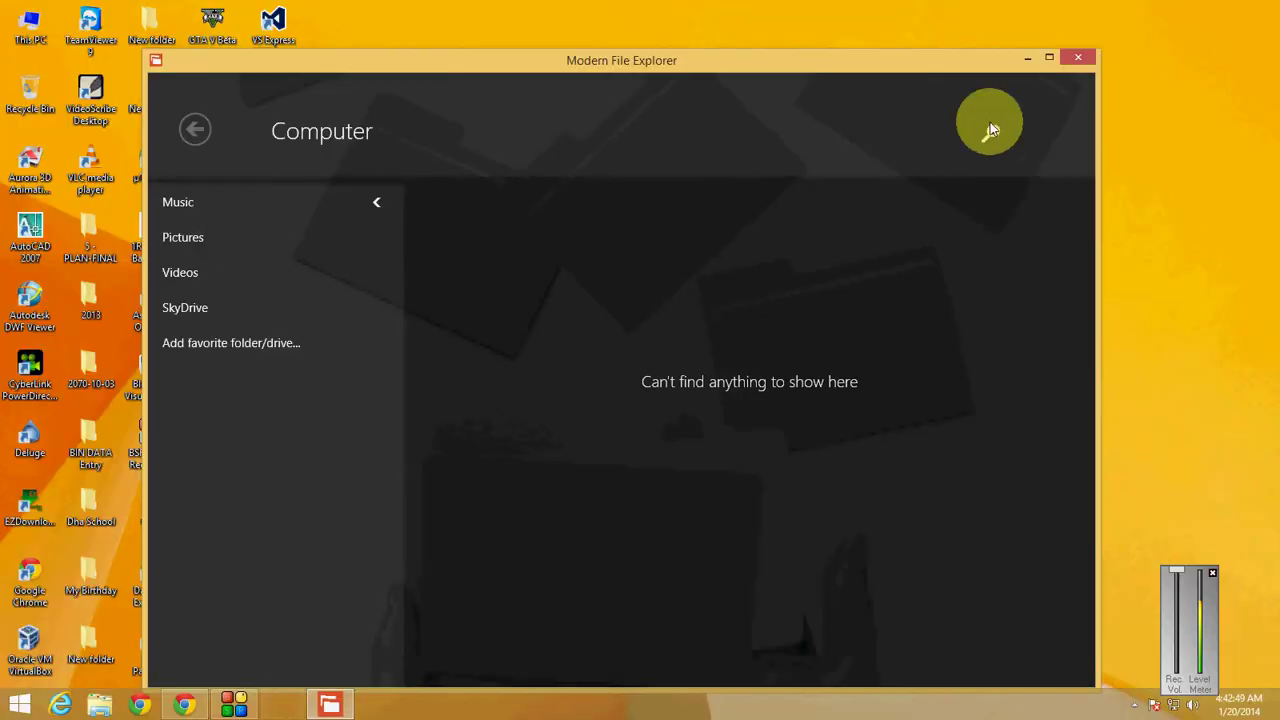
Close Modern File Explorer and restore the screen recorder window from the taskbar
click(1075, 60)
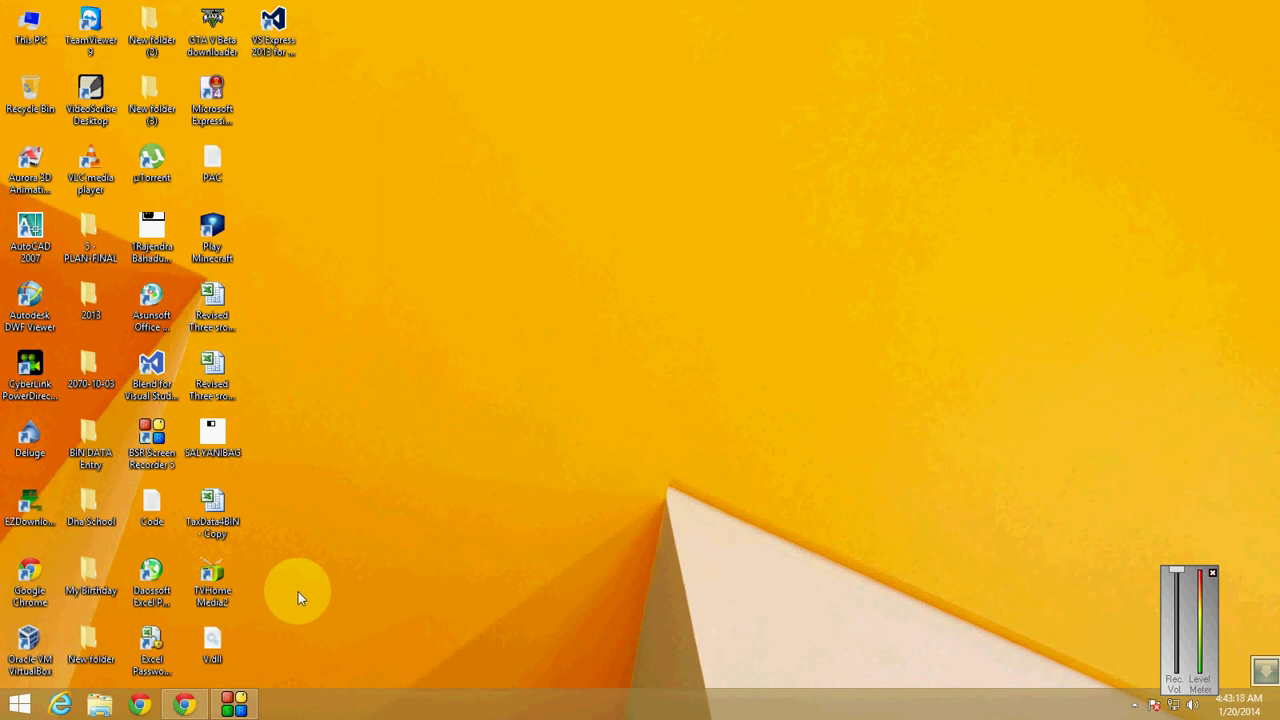
click(243, 707)
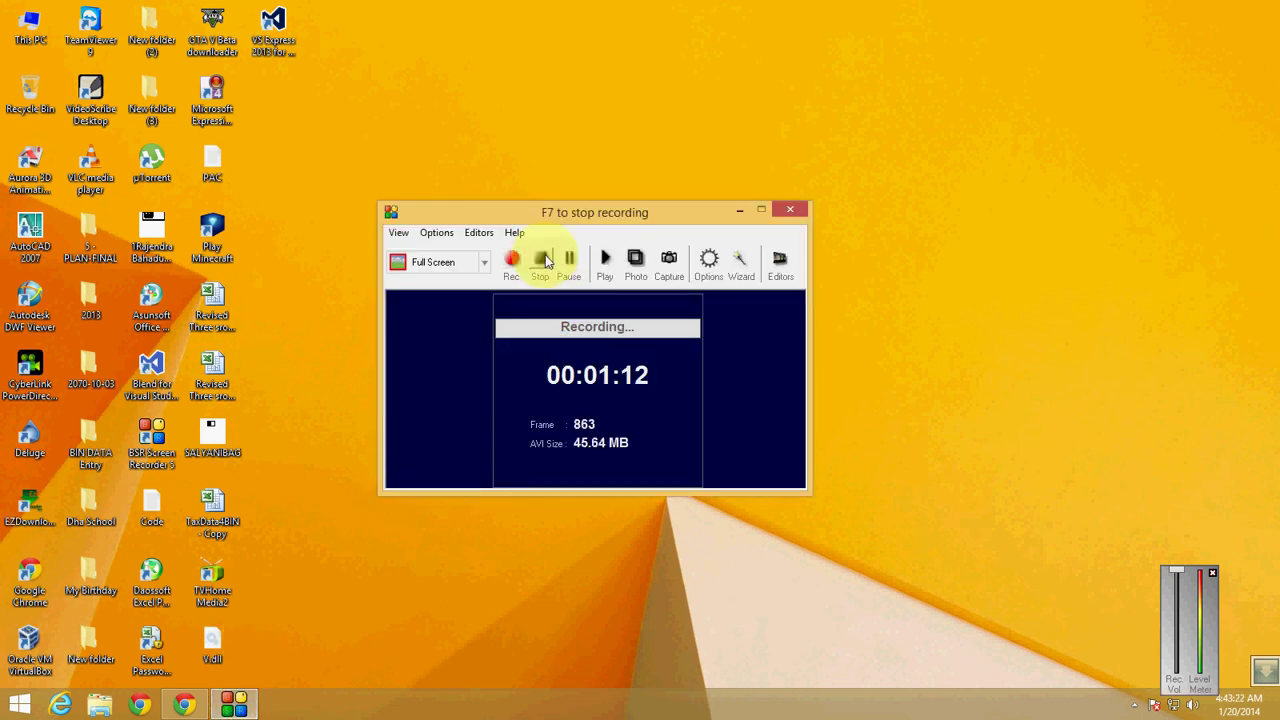